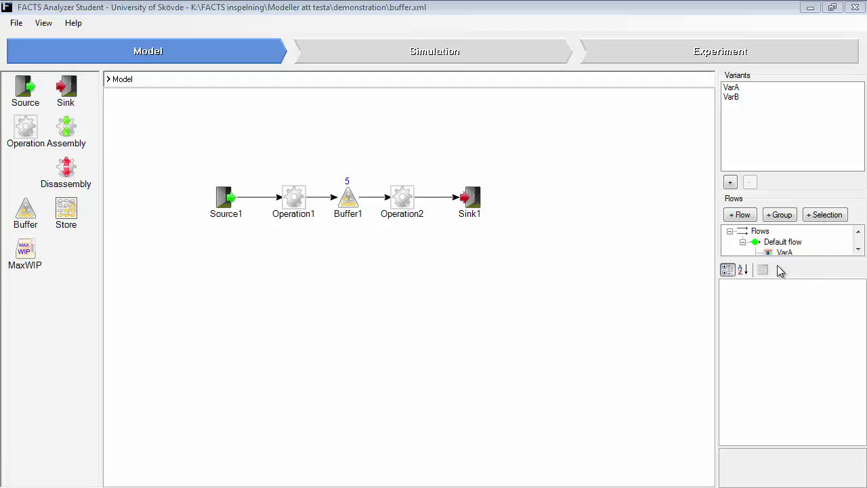
- Enlarge the Flows list and inspect Default flow with its VarA and VarB entries and variants
drag(783, 259, 795, 333)
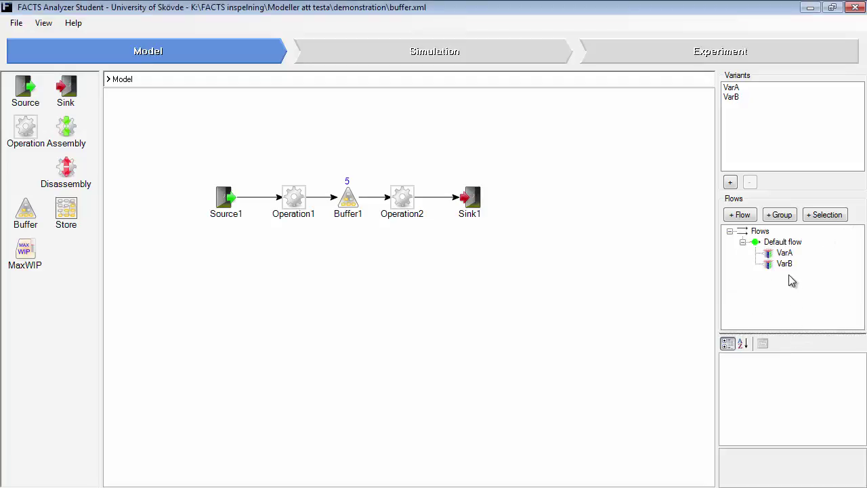
click(780, 243)
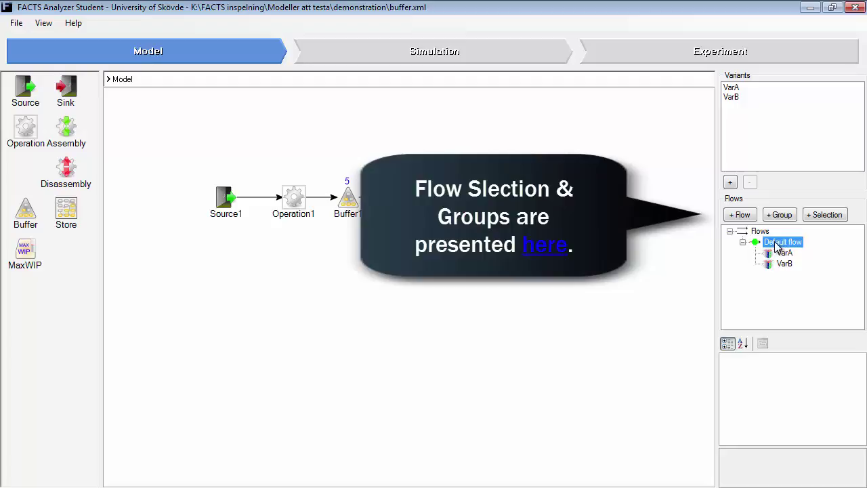
click(785, 253)
click(784, 264)
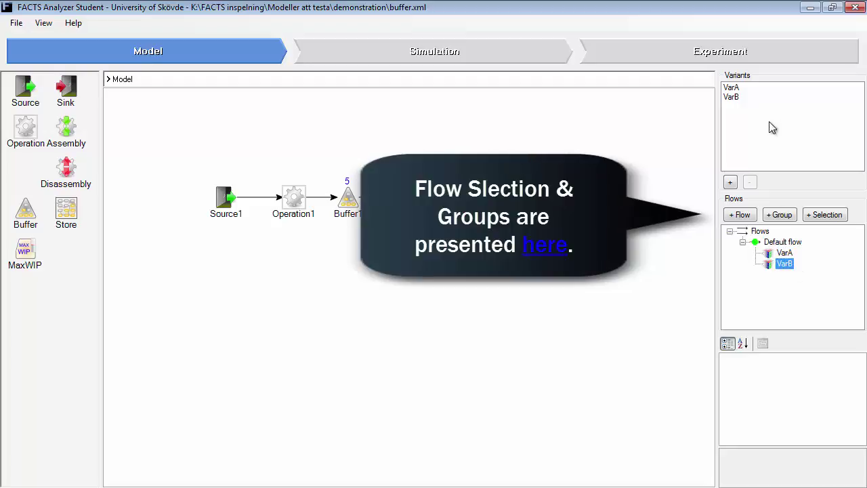
click(733, 88)
click(734, 98)
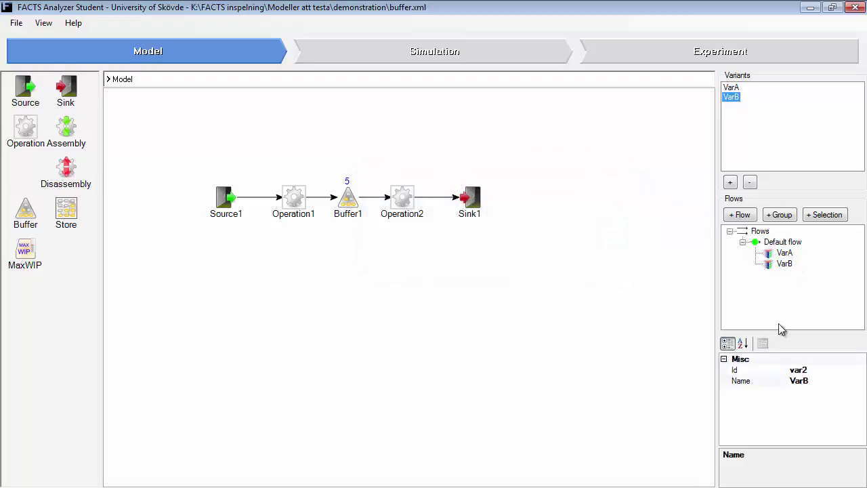
click(779, 243)
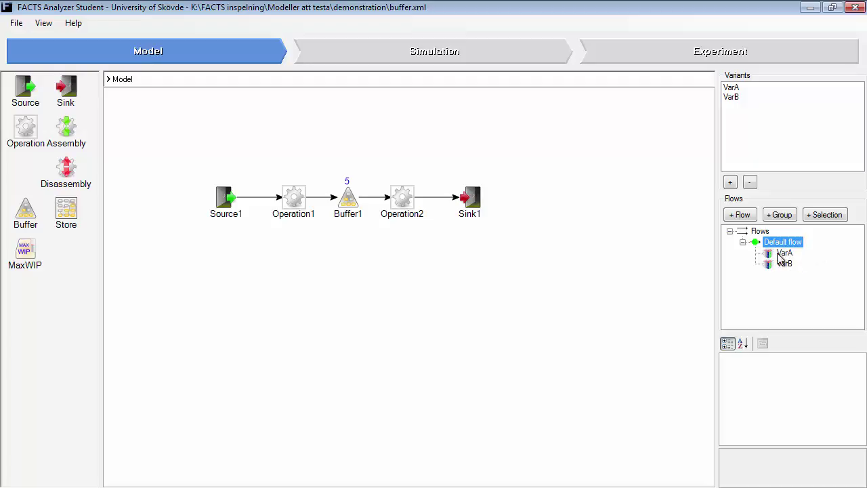
click(203, 135)
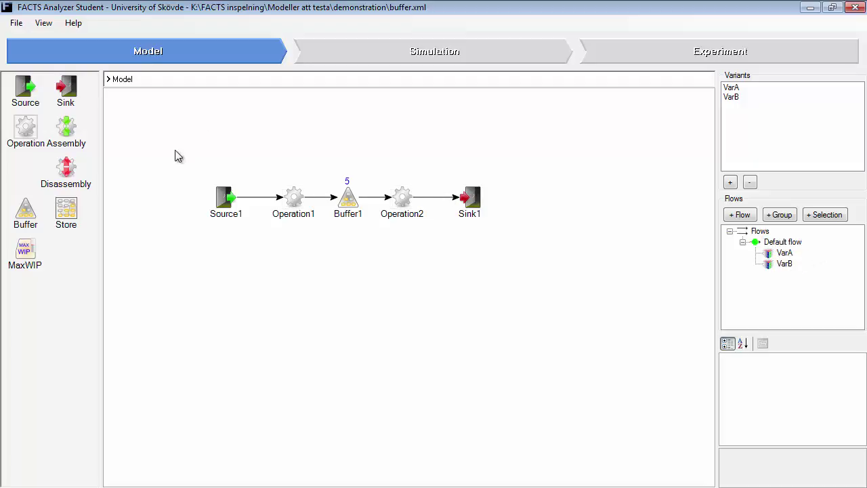
- Place a new operation below the line and move Operation2 up above it
drag(30, 131, 409, 257)
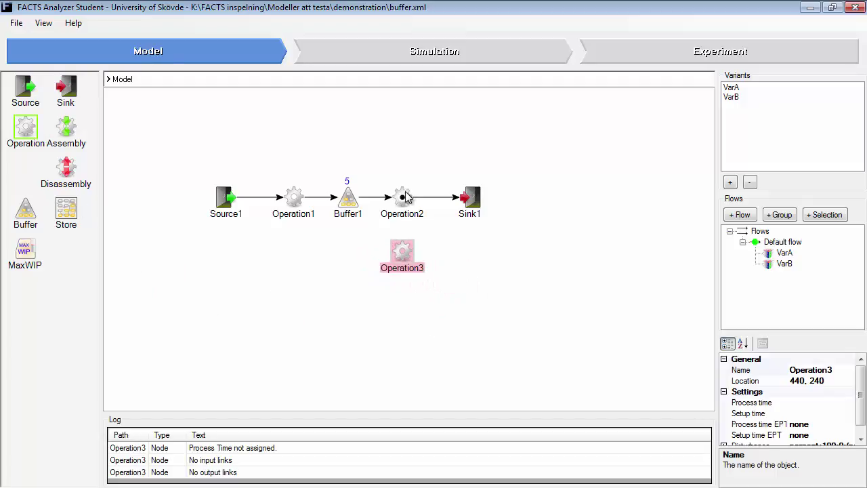
click(408, 183)
drag(409, 181, 404, 157)
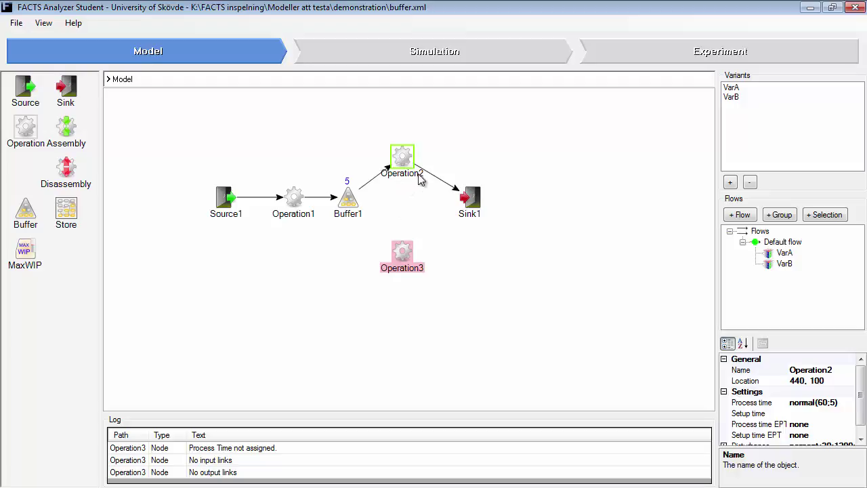
- Rename Operation2 to Operation2_1 and Operation3 to Operation2_2
double_click(423, 174)
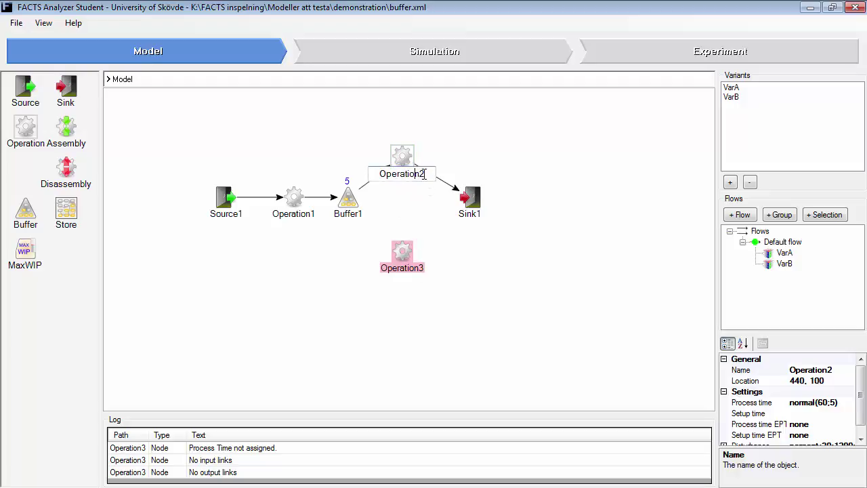
text(_1)
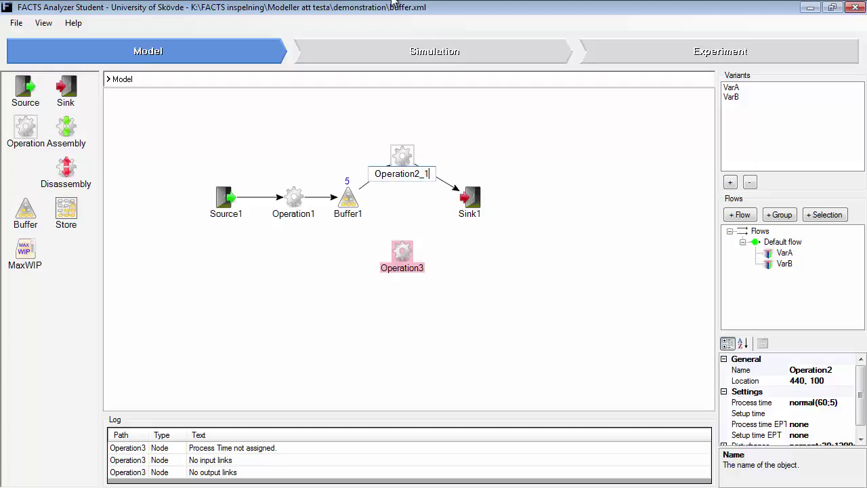
double_click(377, 269)
click(431, 270)
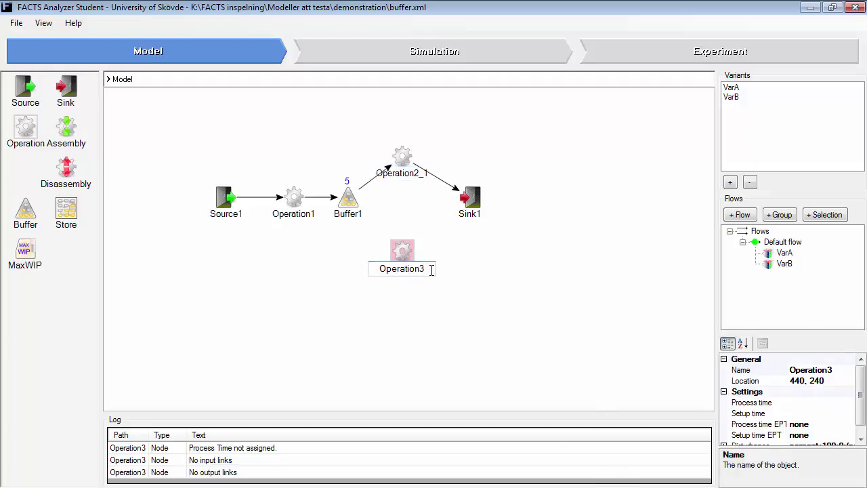
key(BackSpace)
text(2_2)
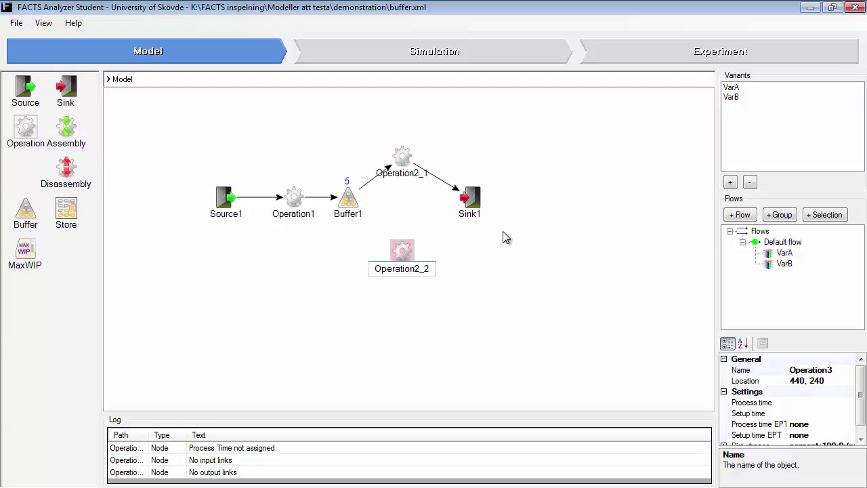
click(503, 236)
- Set Operation2_2's process time to 60
click(402, 251)
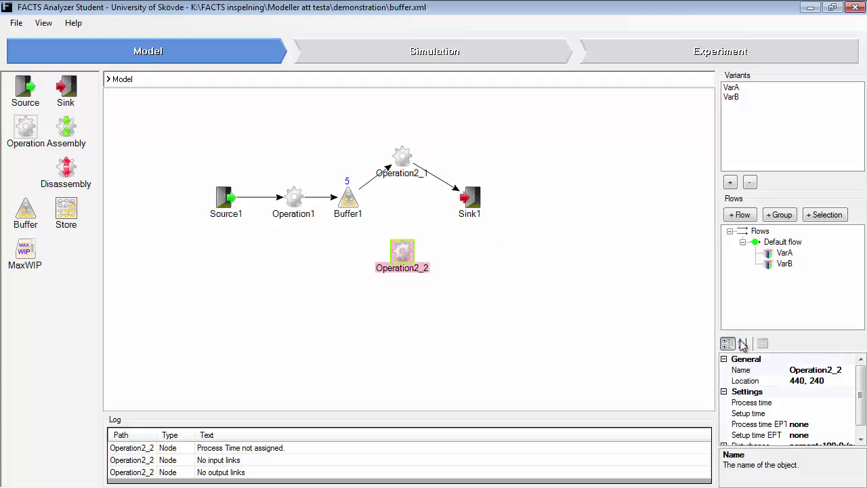
click(806, 402)
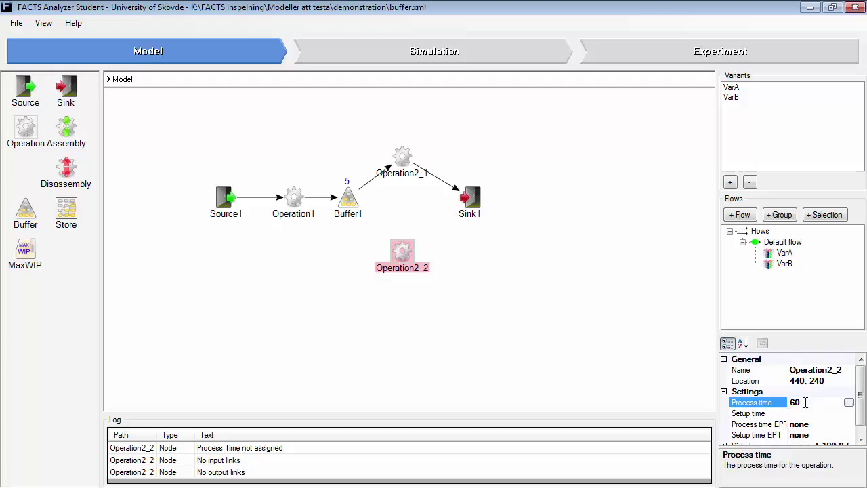
text(60)
key(Tab)
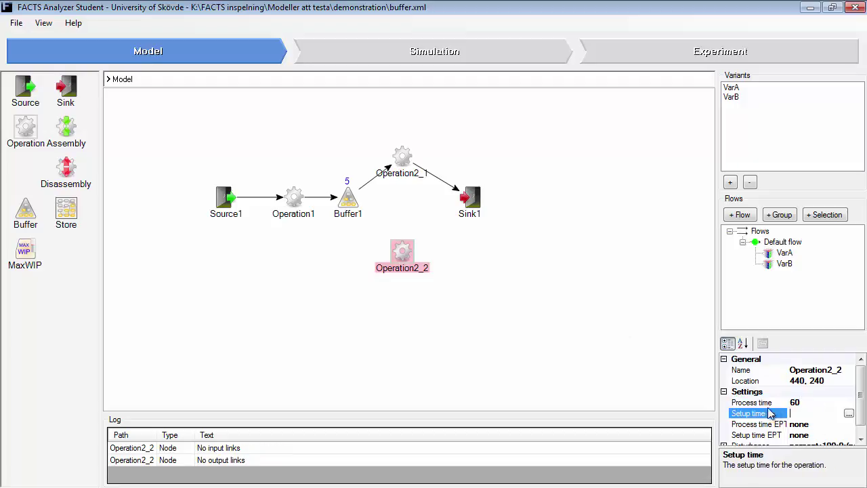
click(757, 405)
- Delete the Buffer1-to-Operation2_1 link and connect Operation2_2 to Sink1
double_click(380, 172)
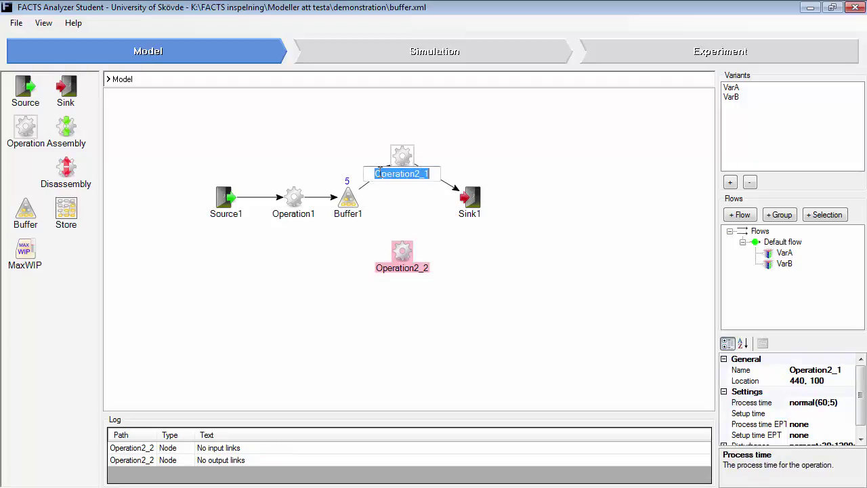
key(BackSpace)
click(369, 191)
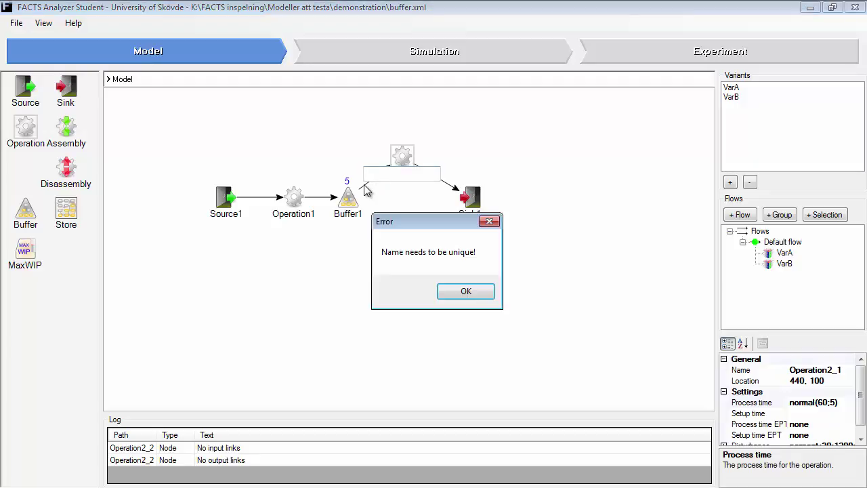
click(453, 289)
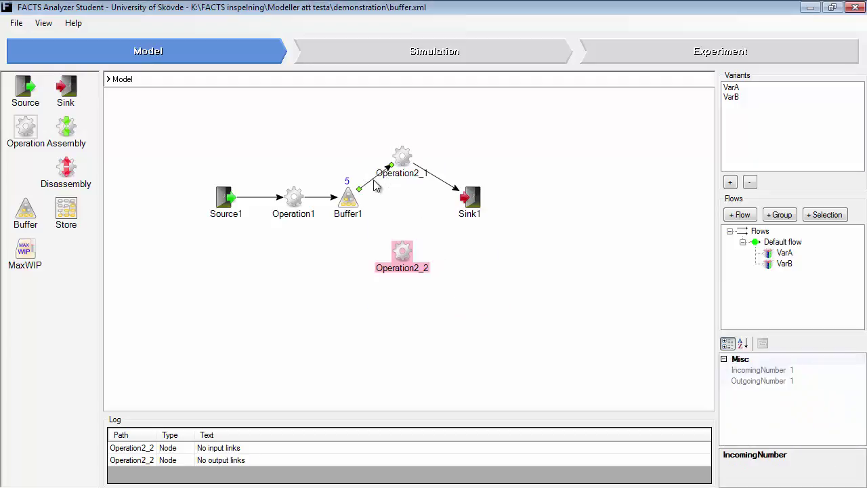
key(Delete)
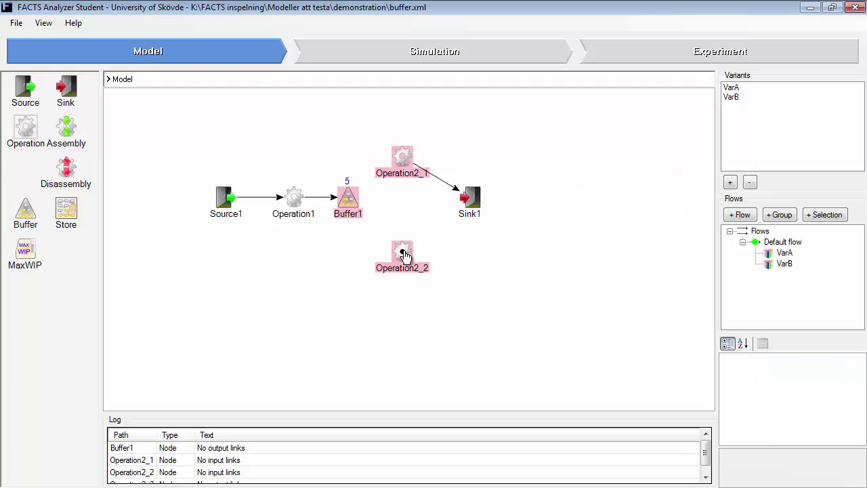
drag(405, 256, 471, 197)
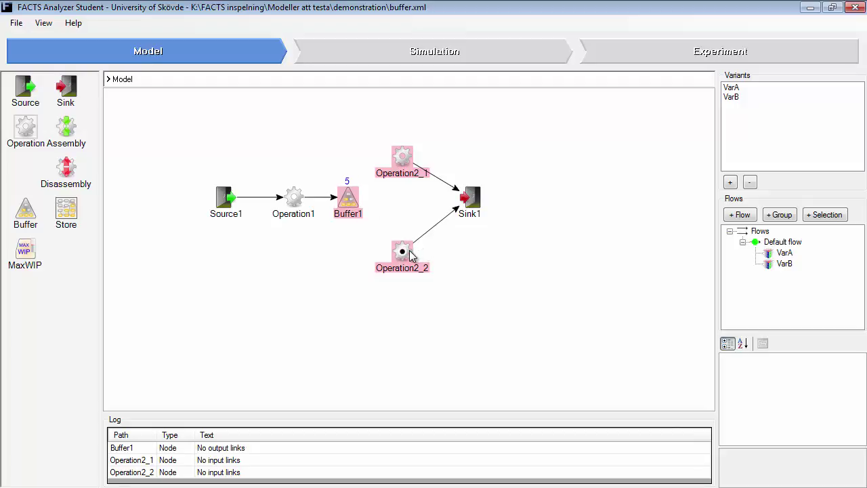
- Add two new flows, Flow2 and Flow3, under the Flows root
click(742, 218)
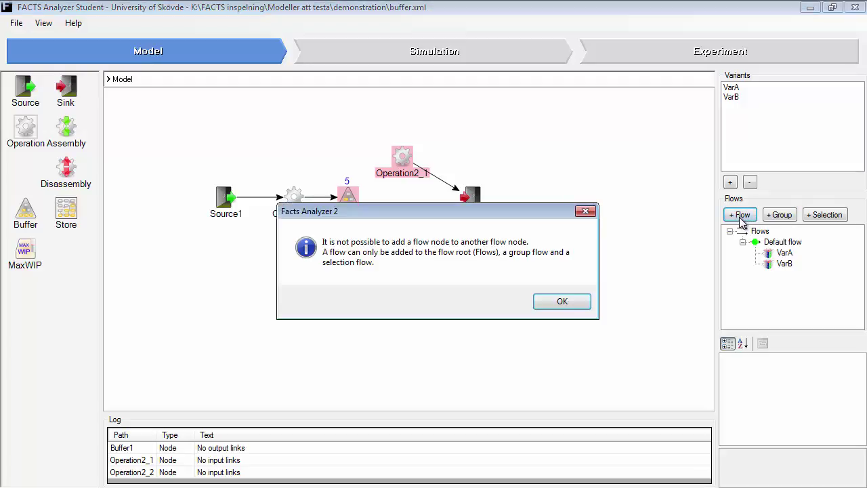
click(567, 304)
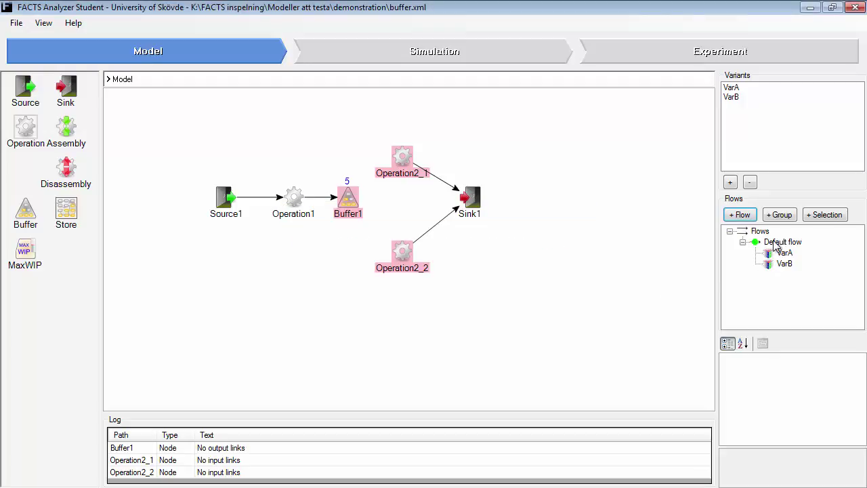
click(762, 234)
click(740, 214)
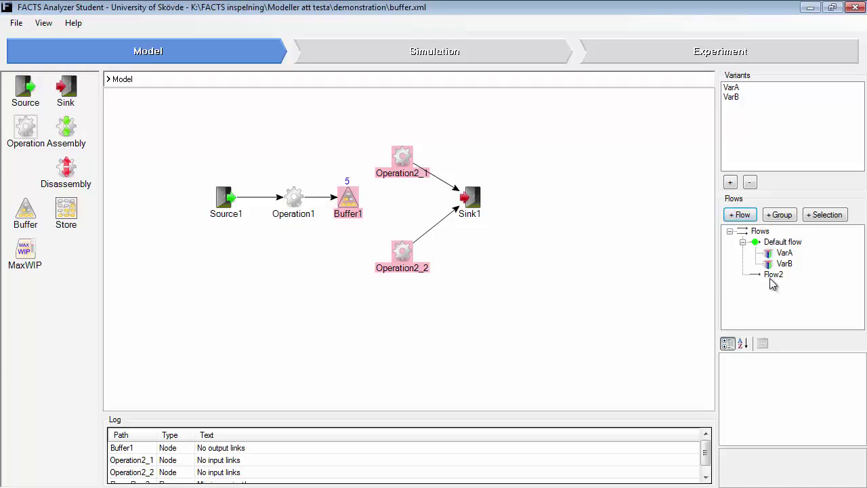
click(752, 214)
- Rename Flow2 to FlowVarA and Flow3 to FlowVarB
click(773, 276)
right_click(772, 281)
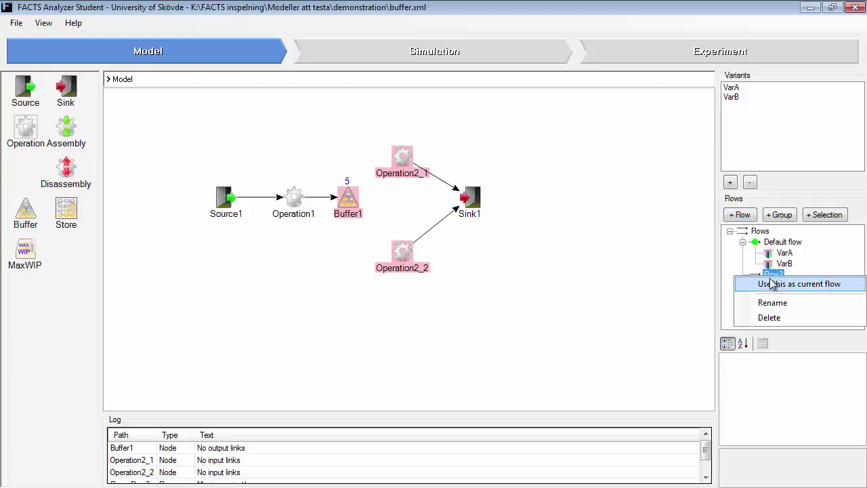
click(790, 306)
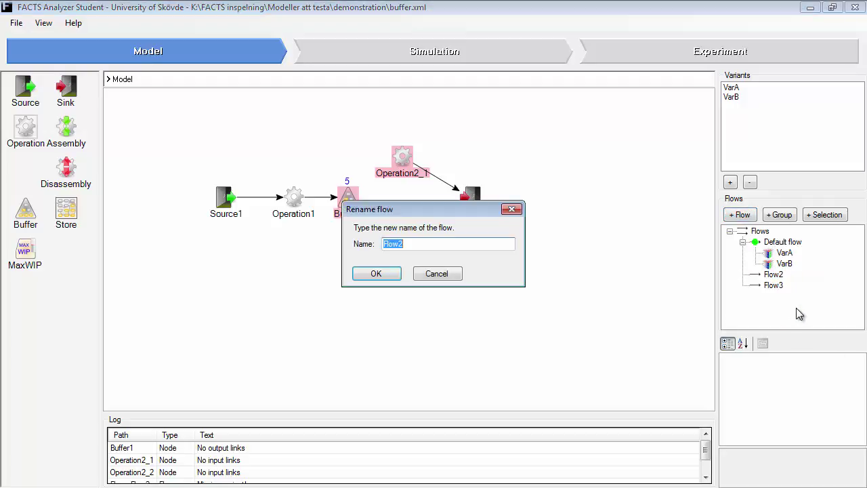
key(End)
key(BackSpace)
click(374, 274)
right_click(775, 286)
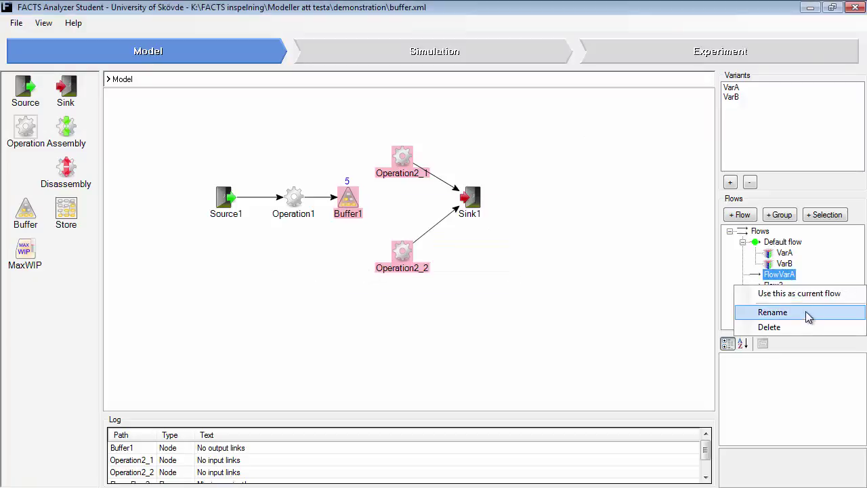
click(806, 311)
click(464, 245)
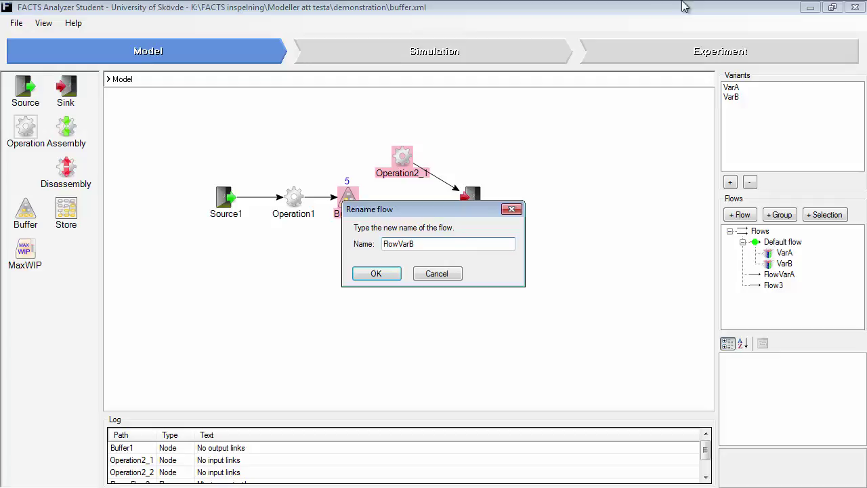
text(VarB)
click(376, 273)
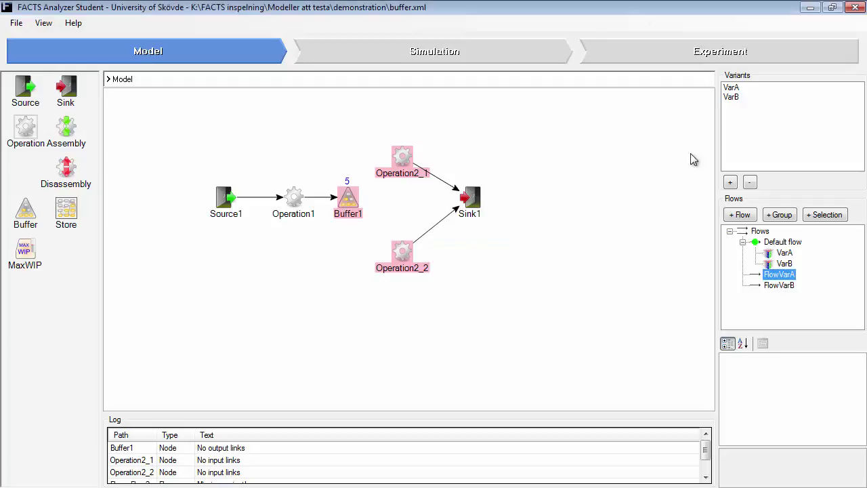
- Assign variant VarA to FlowVarA and VarB to FlowVarB
drag(732, 88, 794, 278)
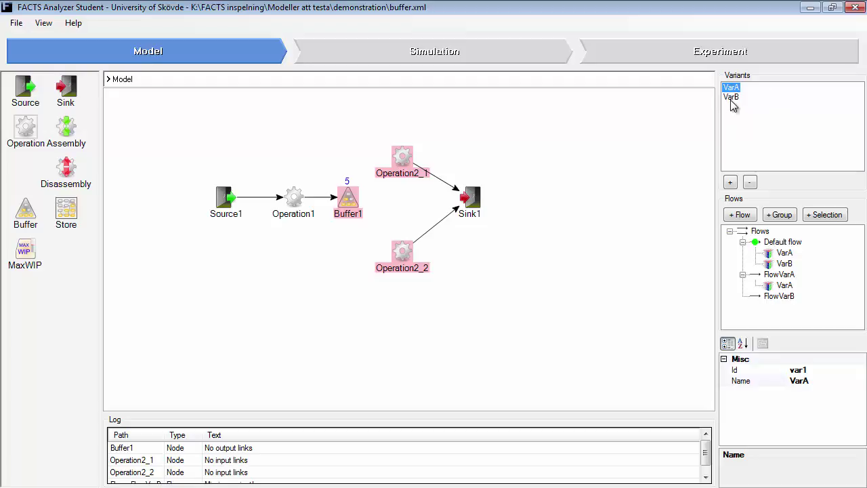
drag(732, 102, 789, 304)
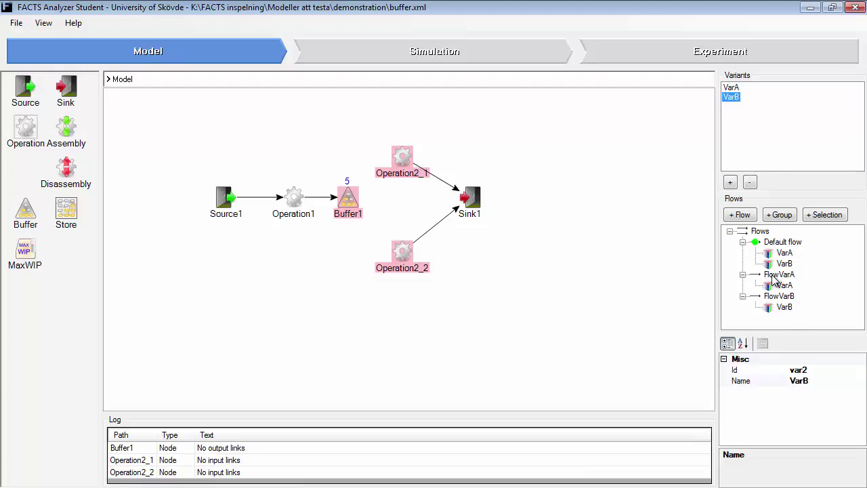
click(774, 277)
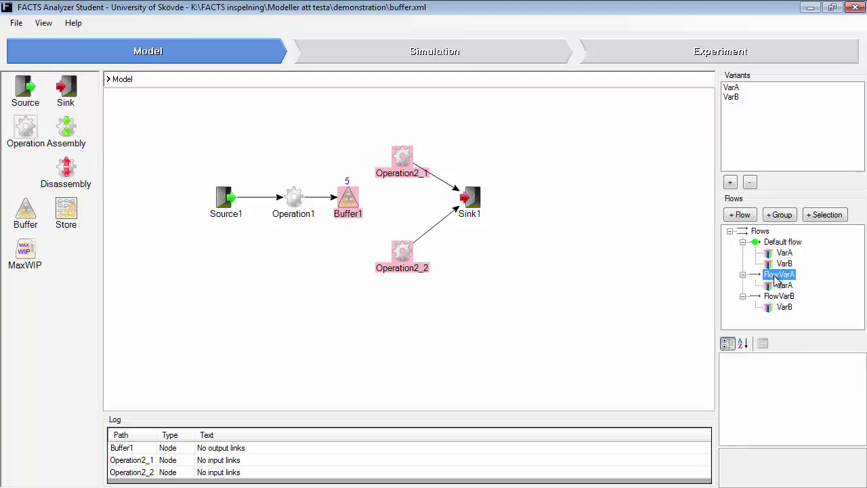
- Make FlowVarA the current flow and link Buffer1 to Operation2_1
right_click(776, 281)
click(786, 285)
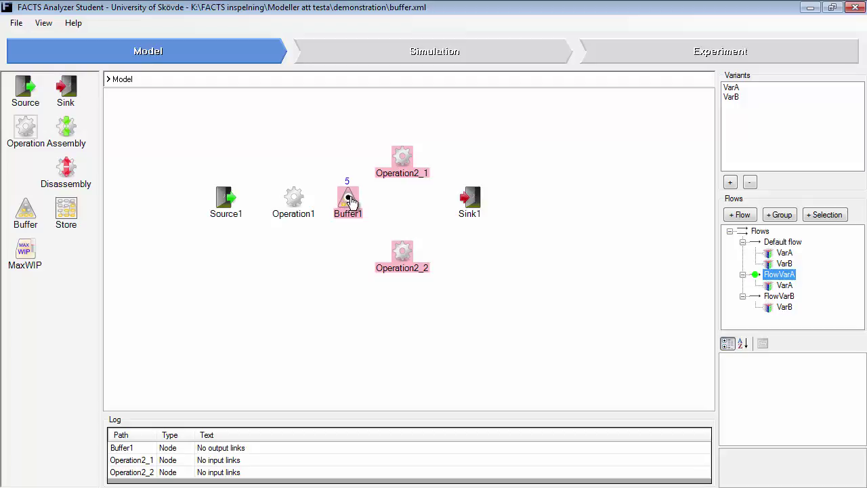
drag(350, 201, 400, 161)
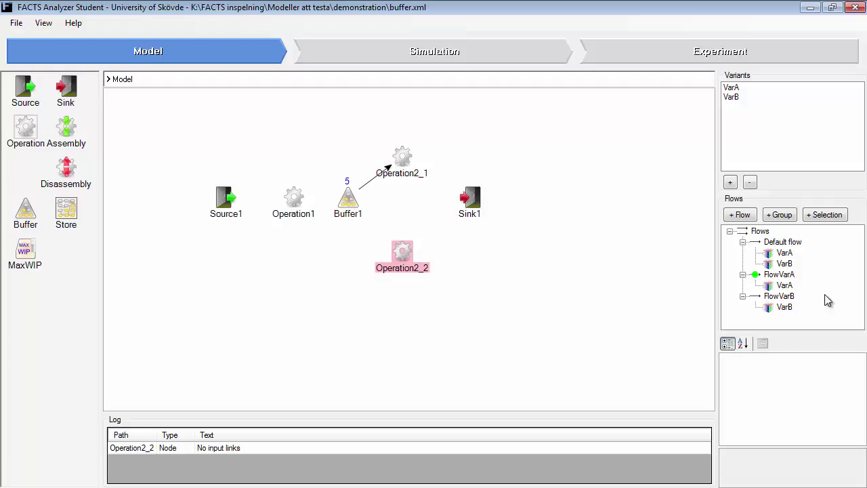
- Make FlowVarB the current flow and link Buffer1 to Operation2_2
click(777, 298)
right_click(777, 302)
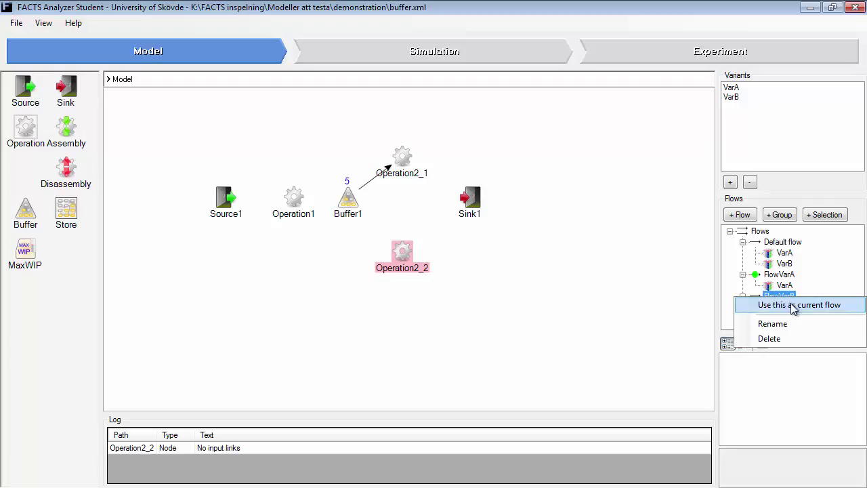
click(795, 306)
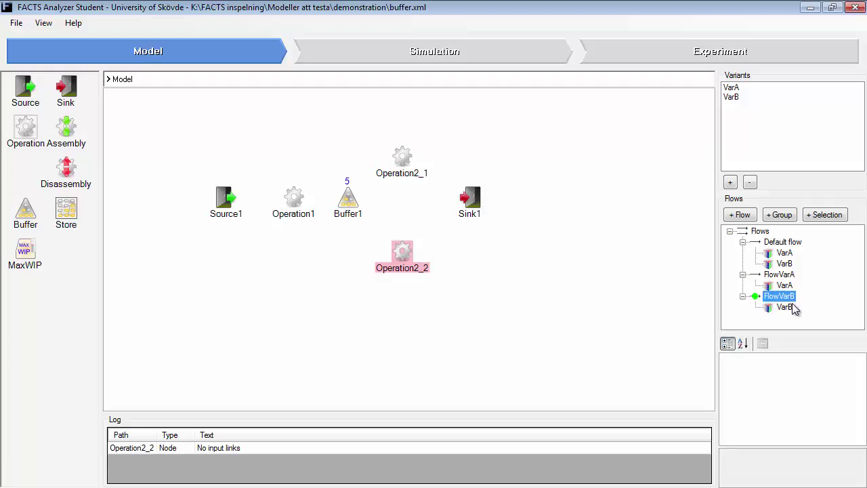
click(351, 203)
drag(350, 203, 400, 248)
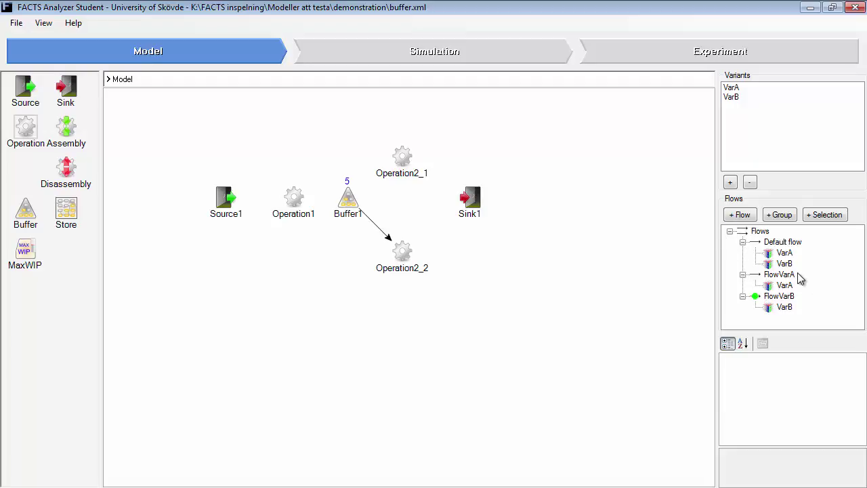
- Set Default flow as the current flow again
click(768, 242)
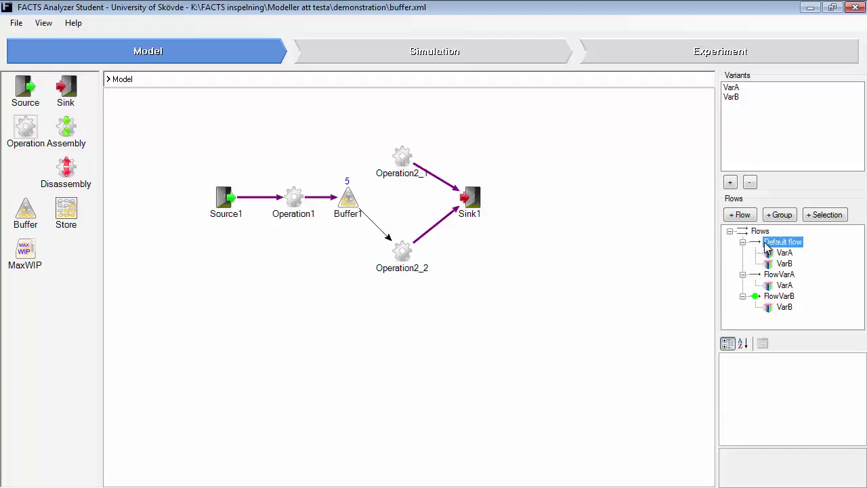
right_click(772, 244)
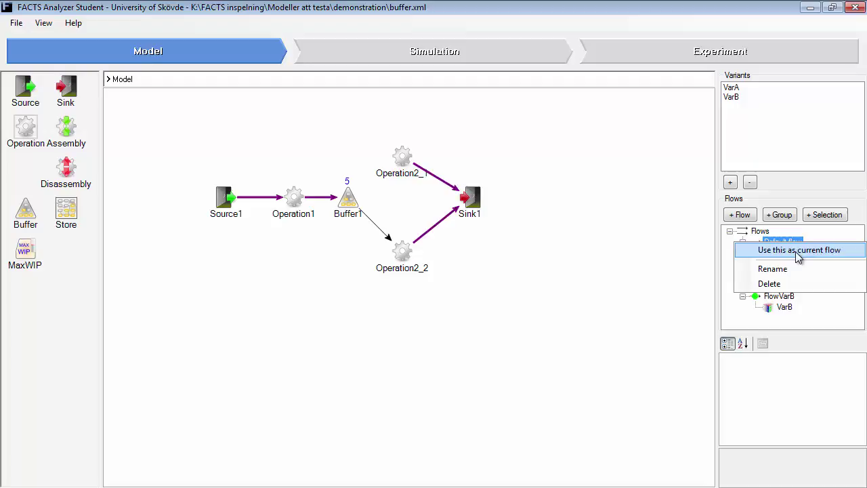
click(797, 252)
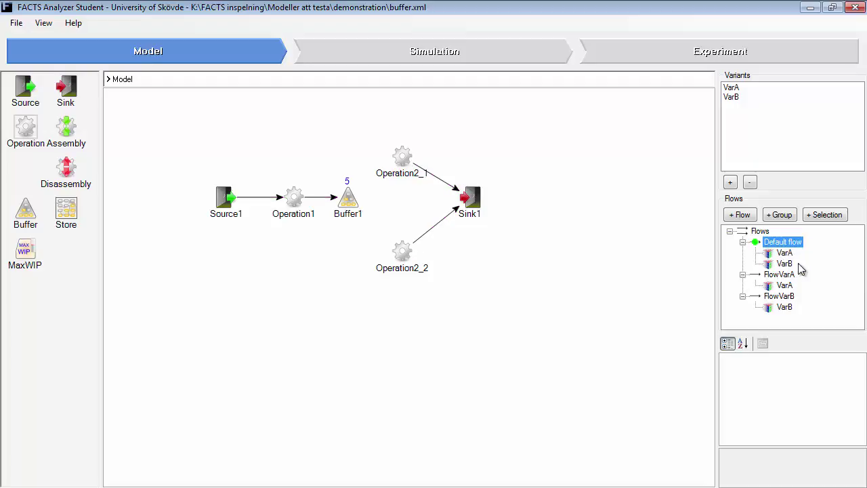
- Review all flow paths together, then FlowVarA's path and VarA alone
click(759, 232)
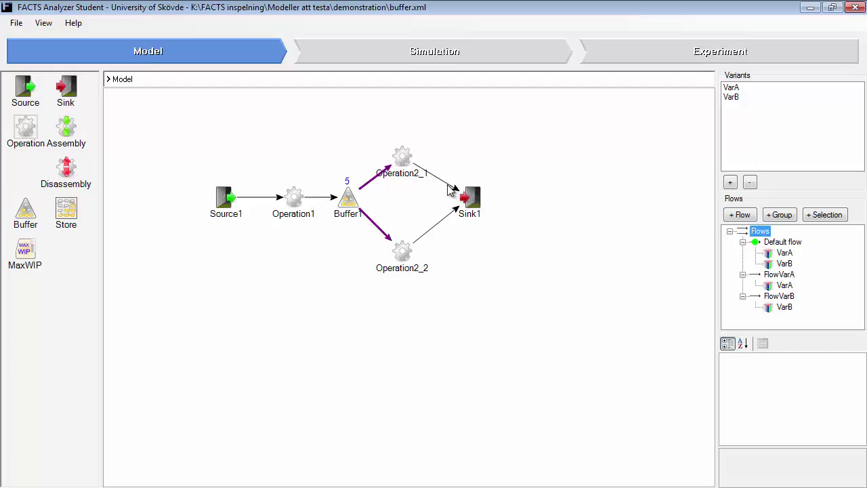
click(791, 274)
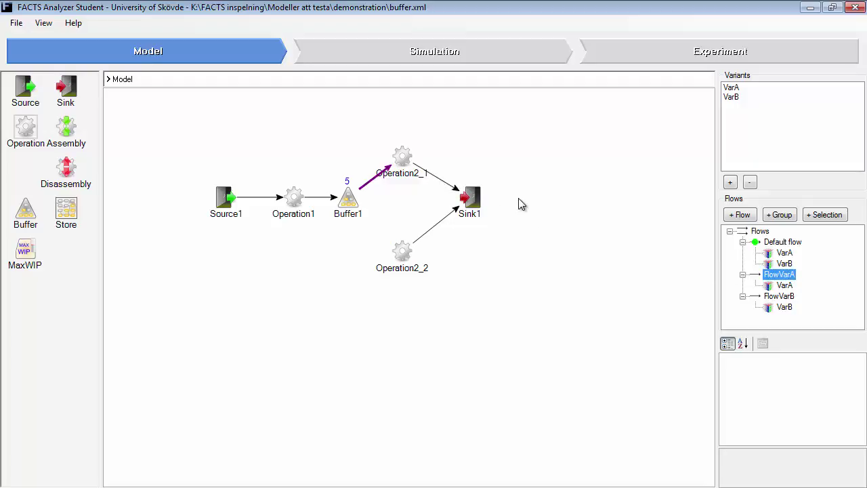
click(779, 254)
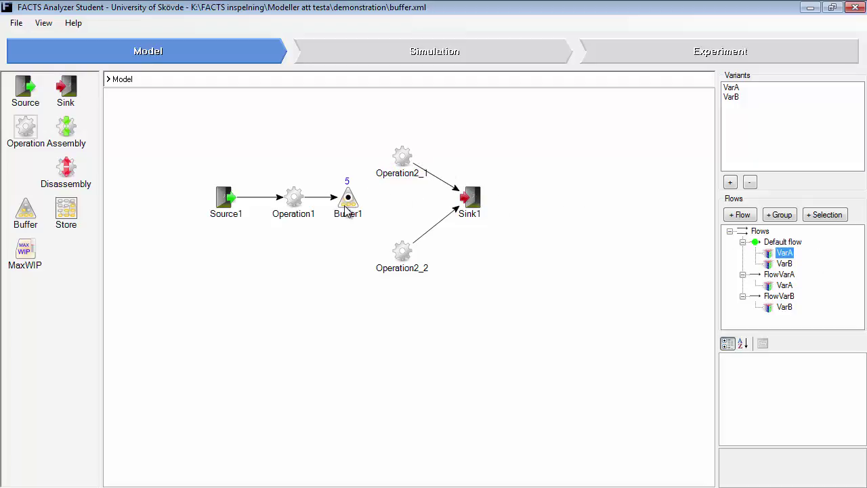
click(759, 231)
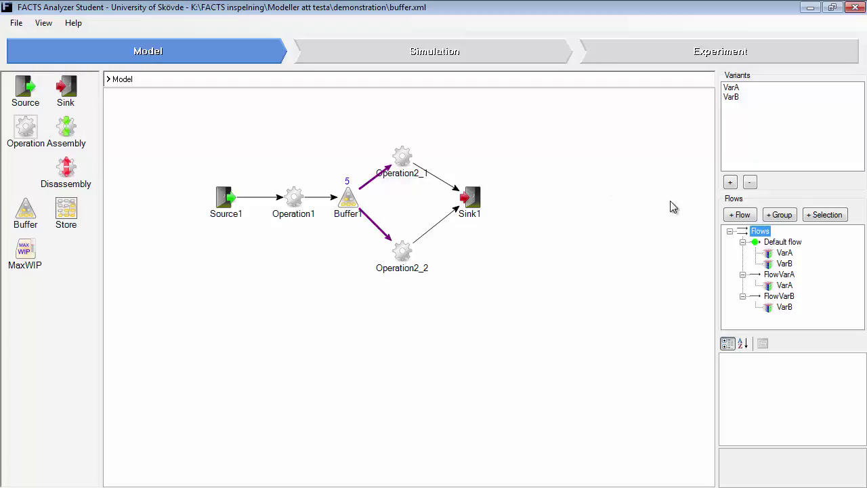
- Save the model under the file name Flows via Save As
click(18, 24)
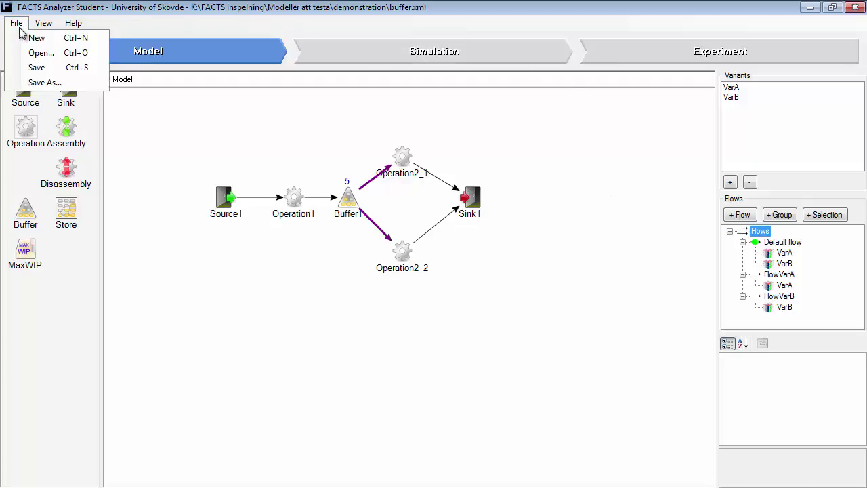
click(49, 83)
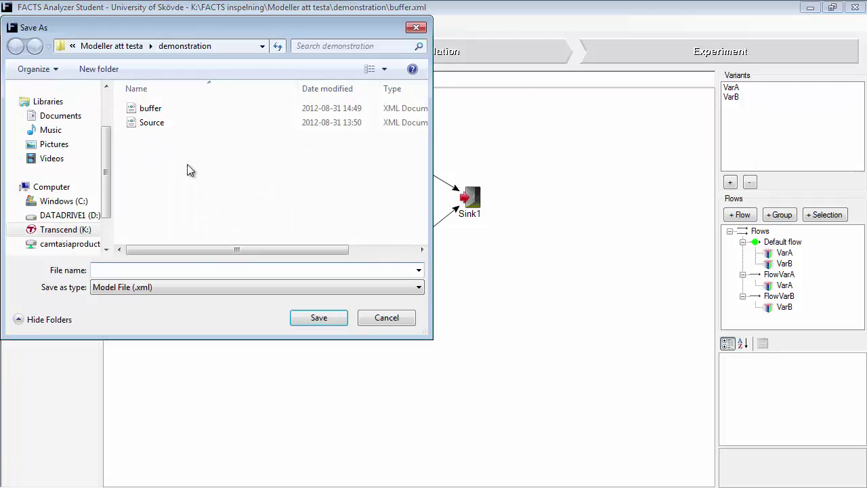
text(ows)
click(319, 317)
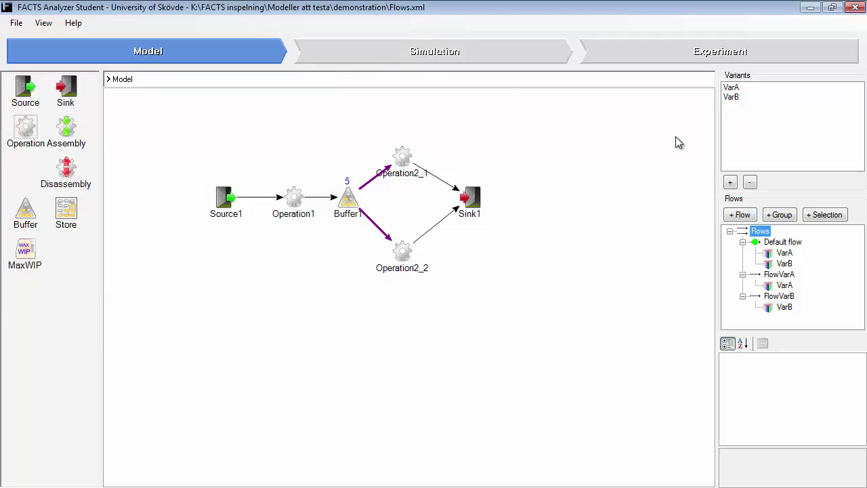
- Start the simulation, enable Show variant names, and set the speed slider near maximum
click(441, 60)
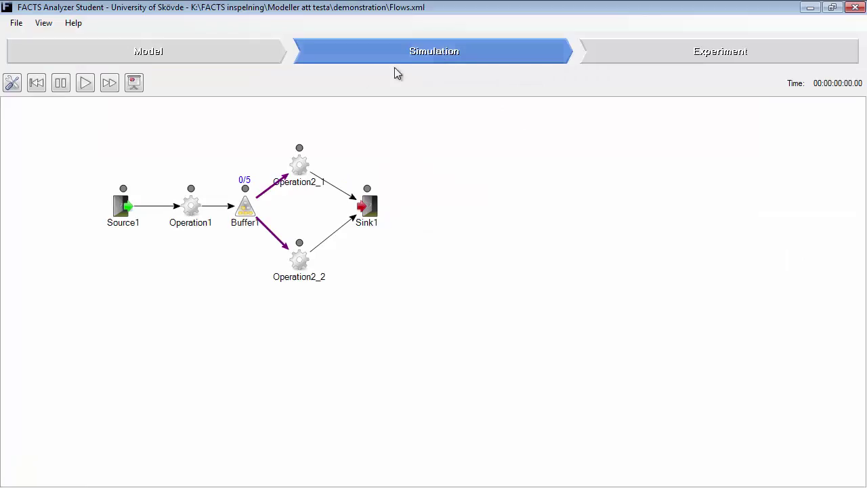
click(88, 86)
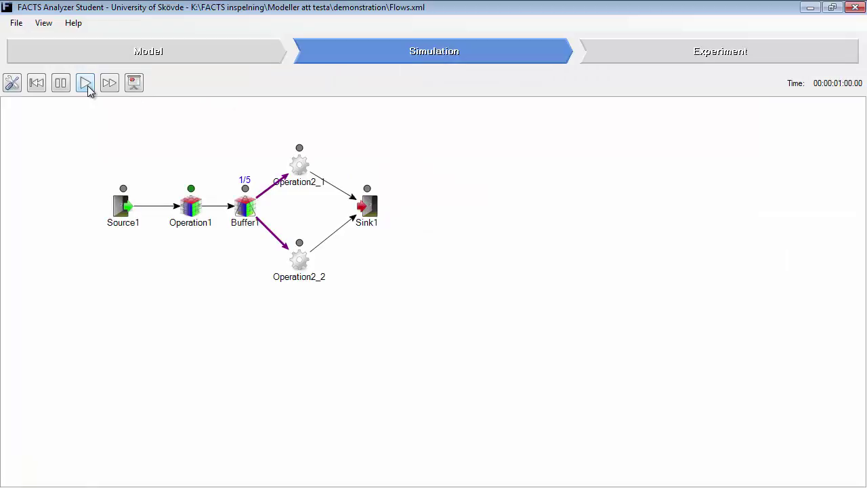
click(13, 82)
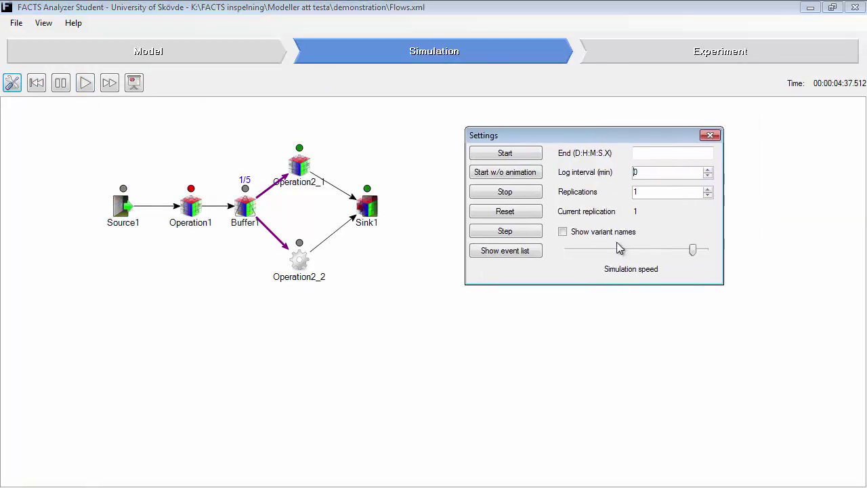
click(563, 232)
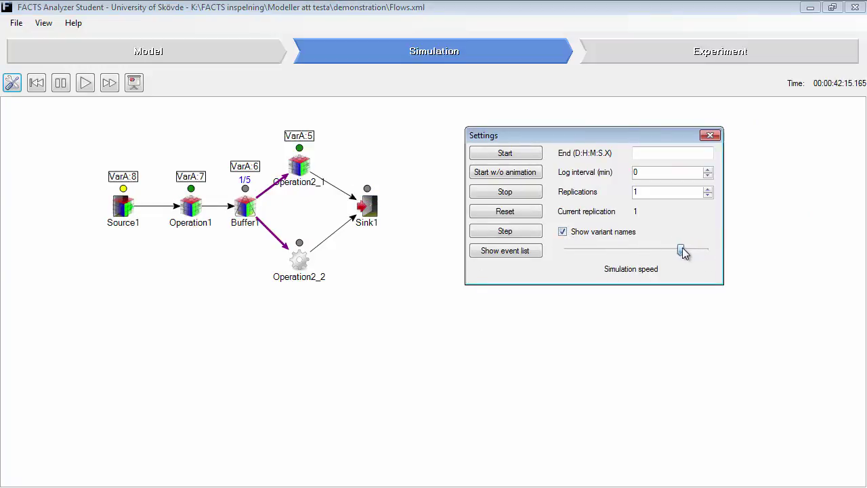
drag(682, 249, 718, 255)
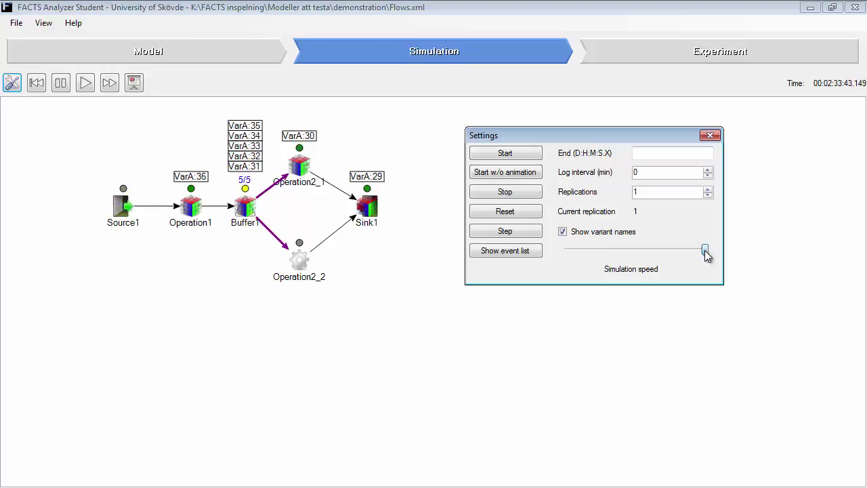
drag(707, 254, 686, 259)
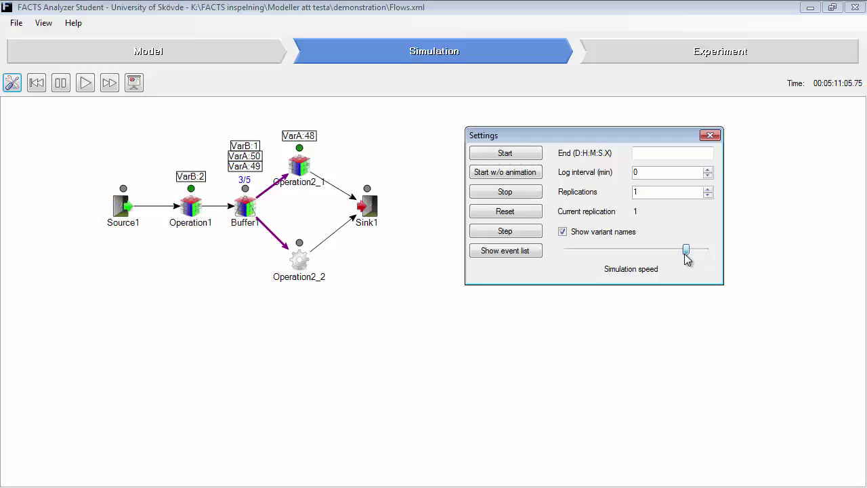
- Slow the simulation, pause and resume it, then drag the speed slider higher
drag(685, 256, 629, 254)
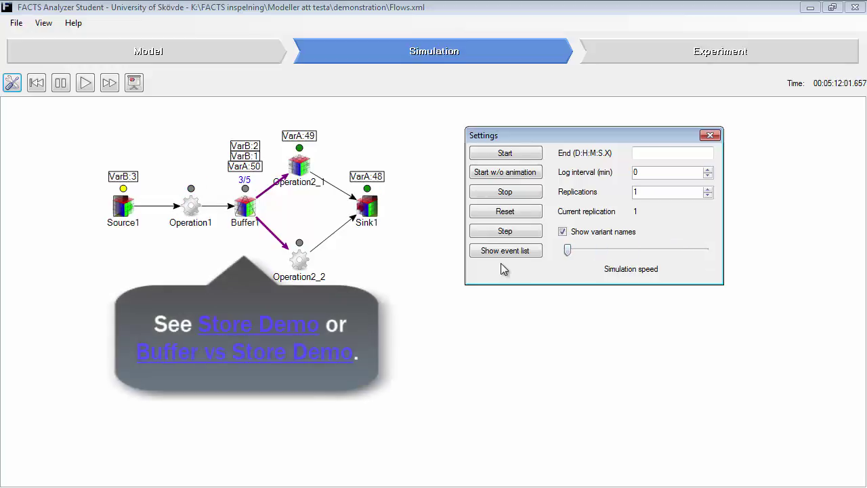
click(67, 89)
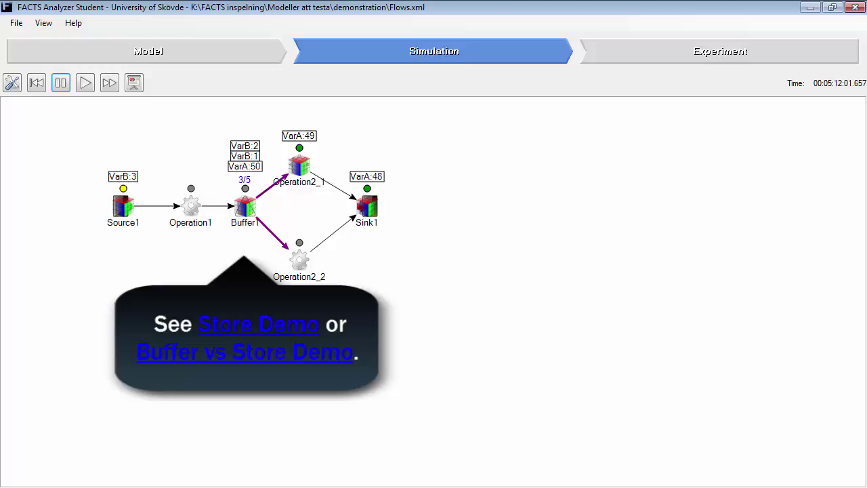
click(85, 88)
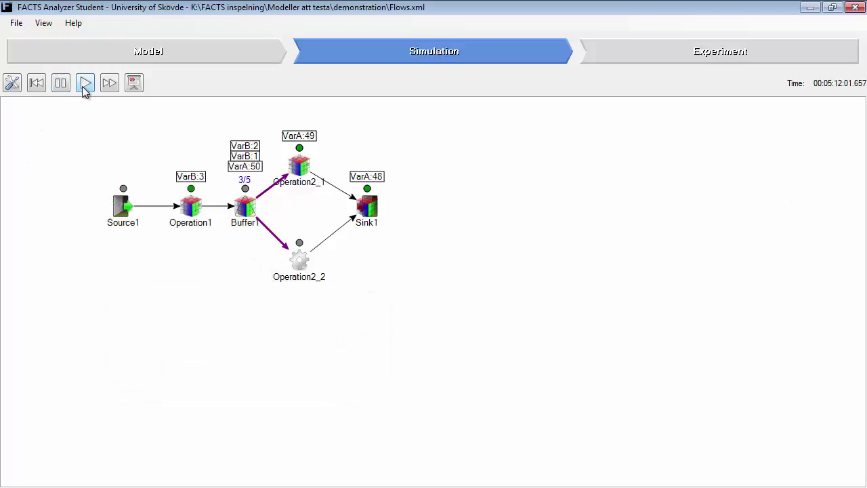
click(142, 84)
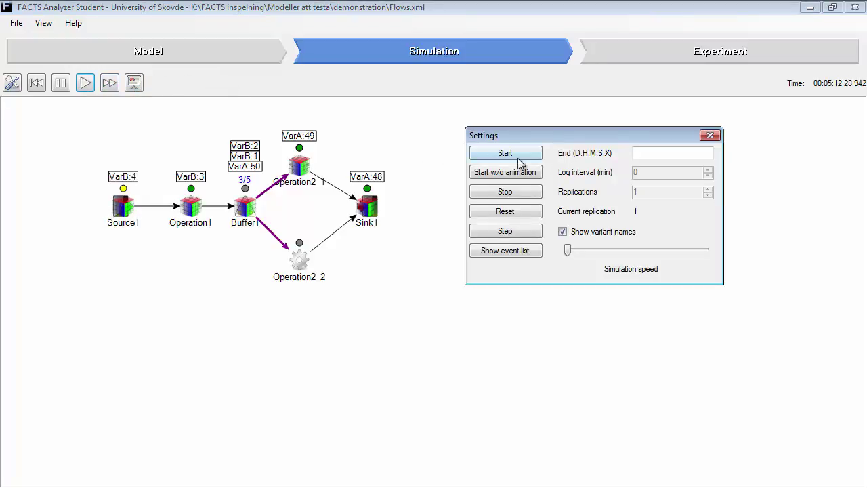
drag(568, 254, 637, 253)
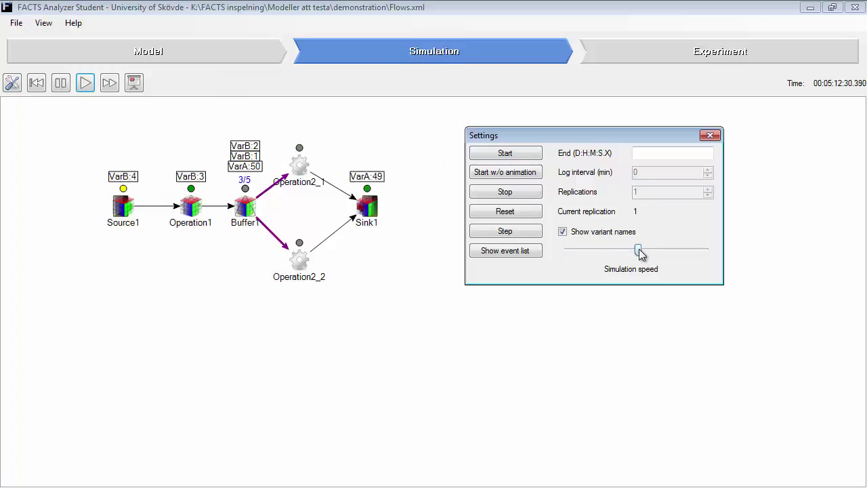